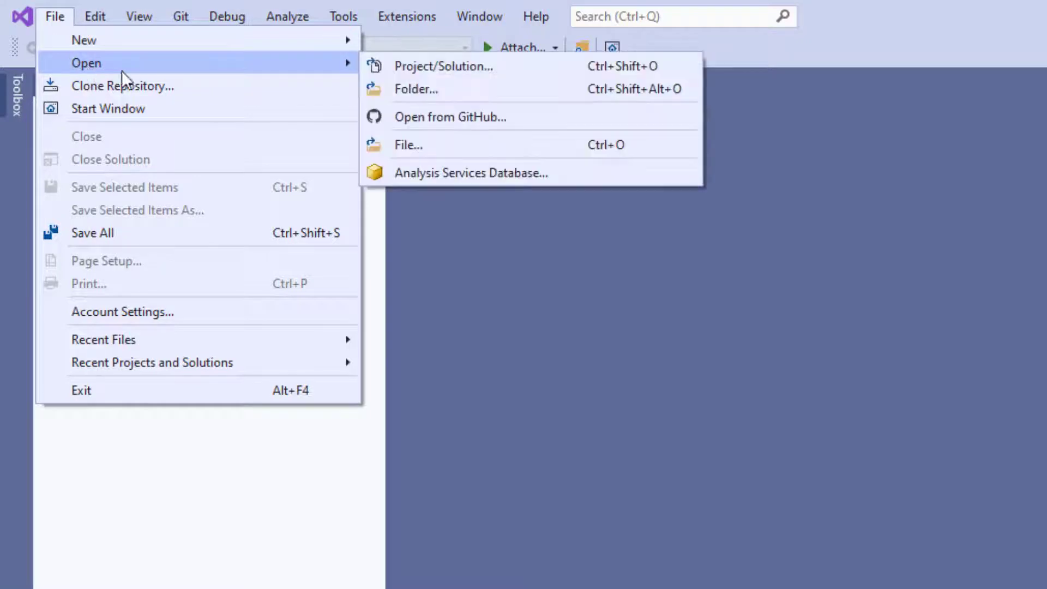
Step: Open the DatabaseProjectBookCatalog.sqlproj project from the DatabaseProjectBookCatalog folder in repos
{"action": "left_click", "coordinate": [449, 70]}
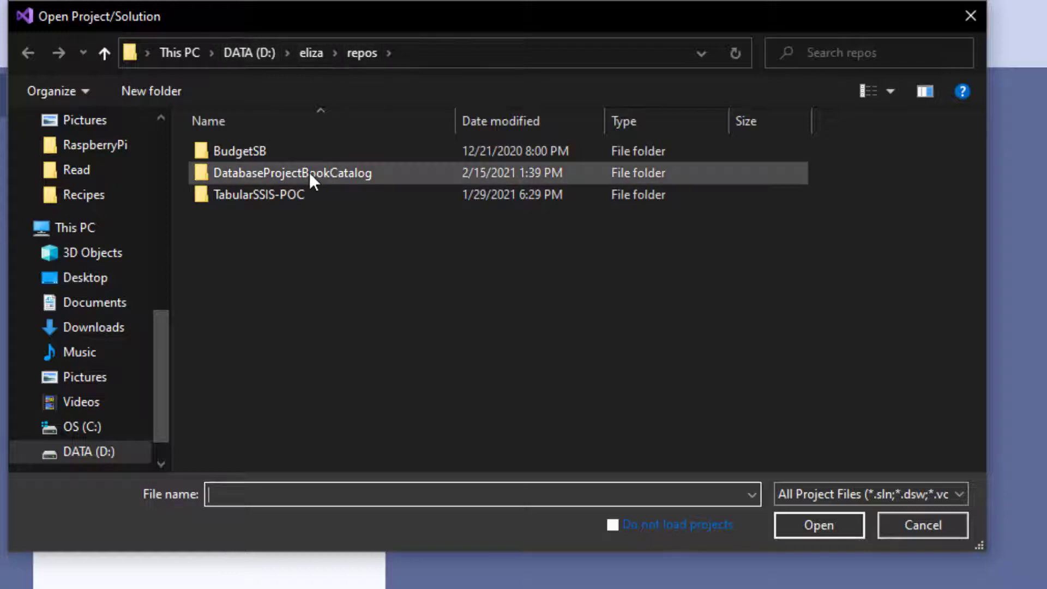
{"action": "mouse_move", "coordinate": [310, 172]}
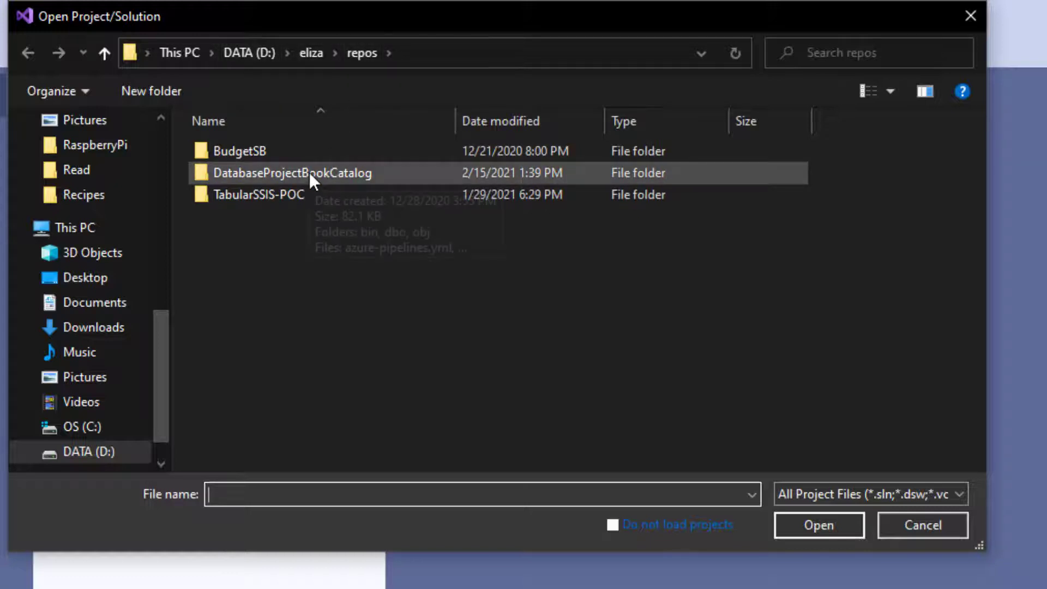
{"action": "double_click", "coordinate": [377, 171]}
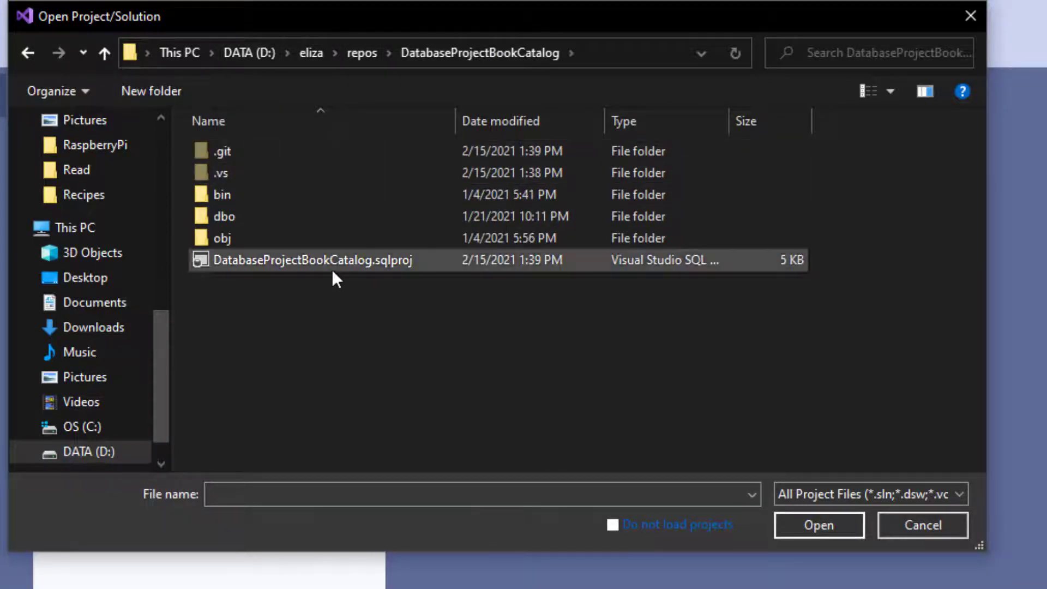
{"action": "mouse_move", "coordinate": [325, 267]}
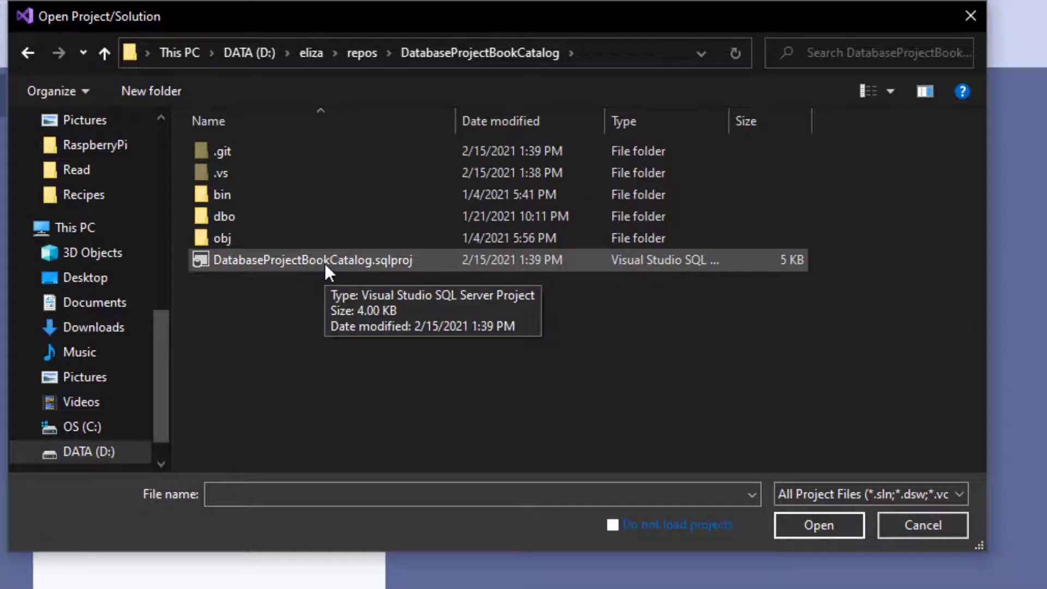
{"action": "left_click", "coordinate": [325, 263]}
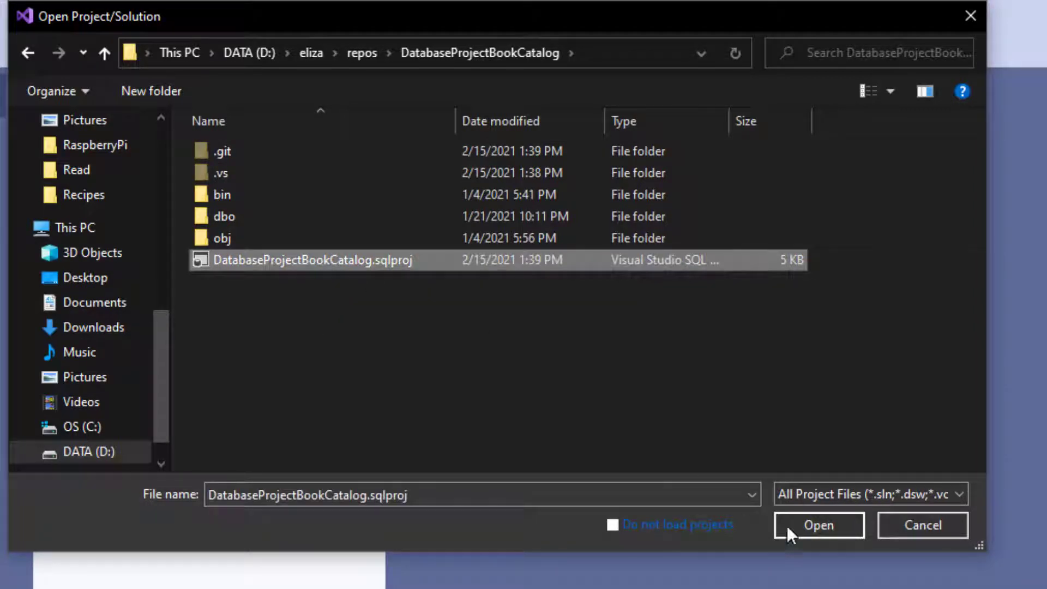
{"action": "left_click", "coordinate": [823, 525]}
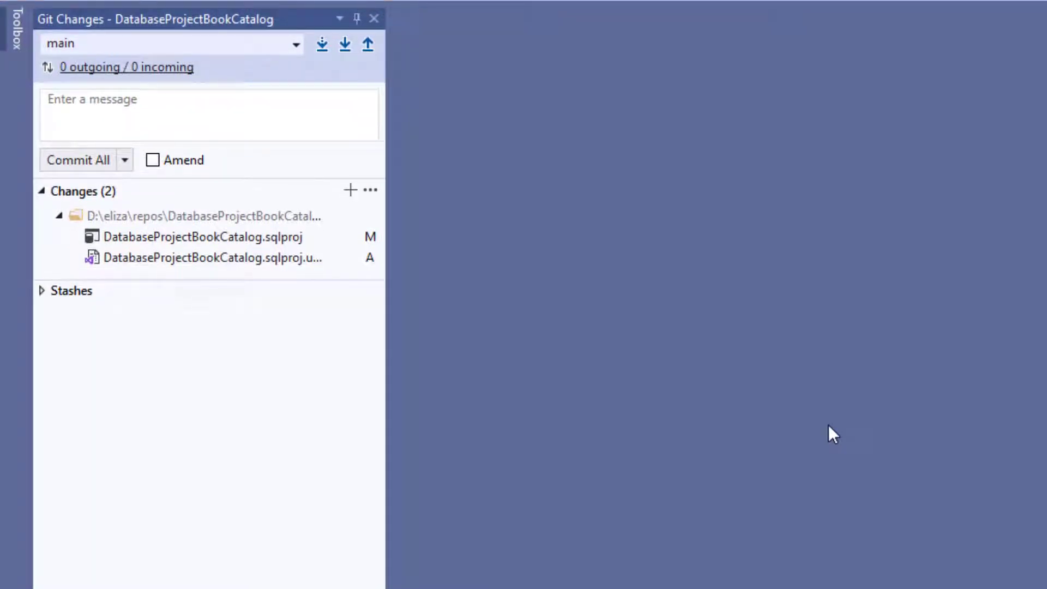
Step: Show the Git diff of the modified DatabaseProjectBookCatalog.sqlproj against HEAD
{"action": "left_click", "coordinate": [261, 243]}
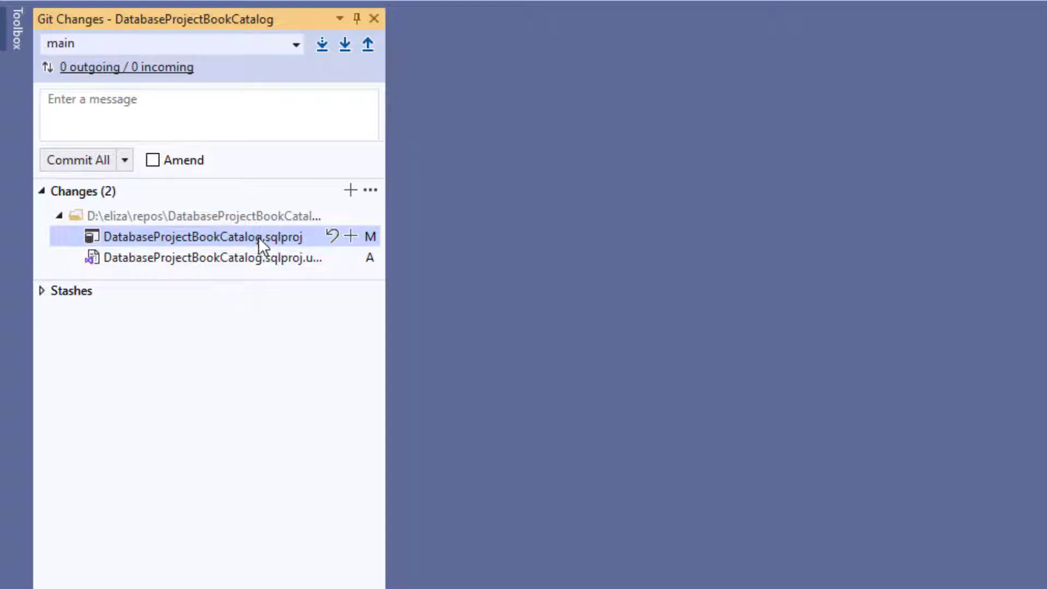
{"action": "double_click", "coordinate": [260, 237]}
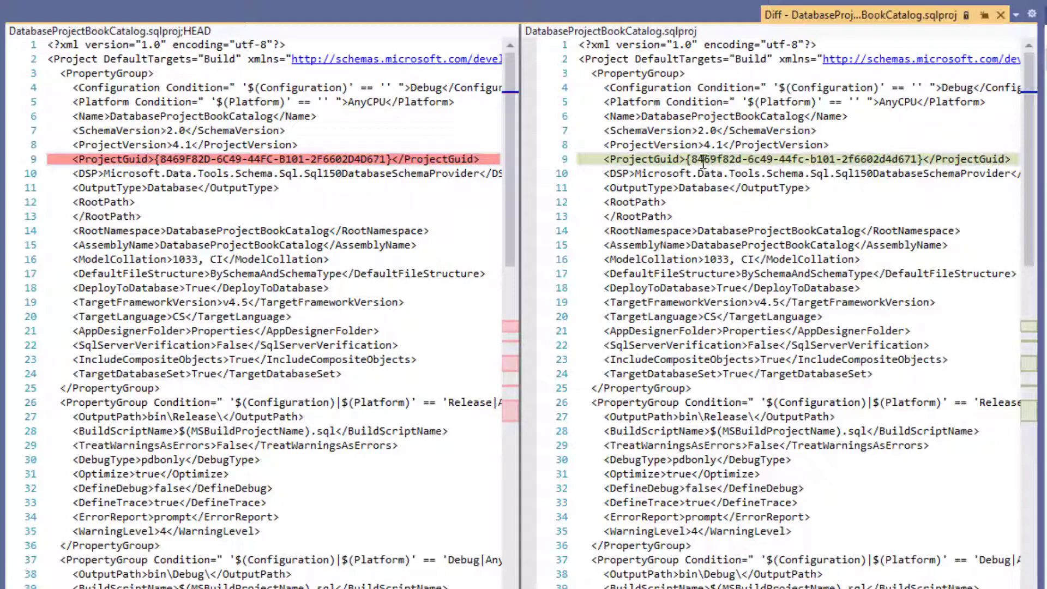
Step: Scroll through the .sqlproj diff down and sideways to inspect the ProjectGuid difference
{"action": "scroll", "coordinate": [725, 295], "scroll_direction": "down", "scroll_amount": 10}
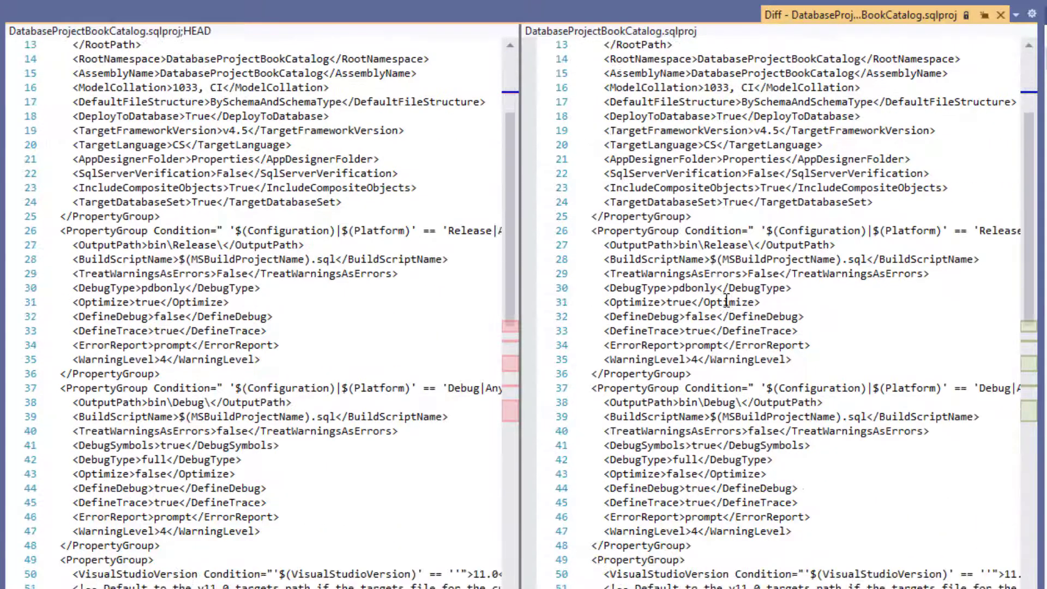
{"action": "scroll", "coordinate": [726, 299], "scroll_direction": "down", "scroll_amount": 3}
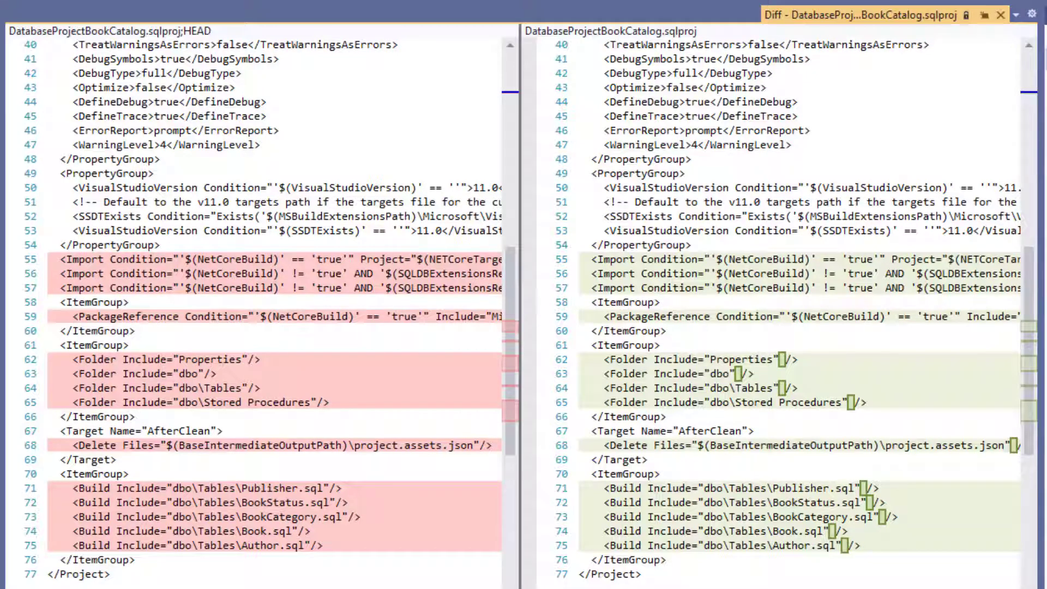
{"action": "scroll", "coordinate": [272, 202], "scroll_direction": "right", "scroll_amount": 10}
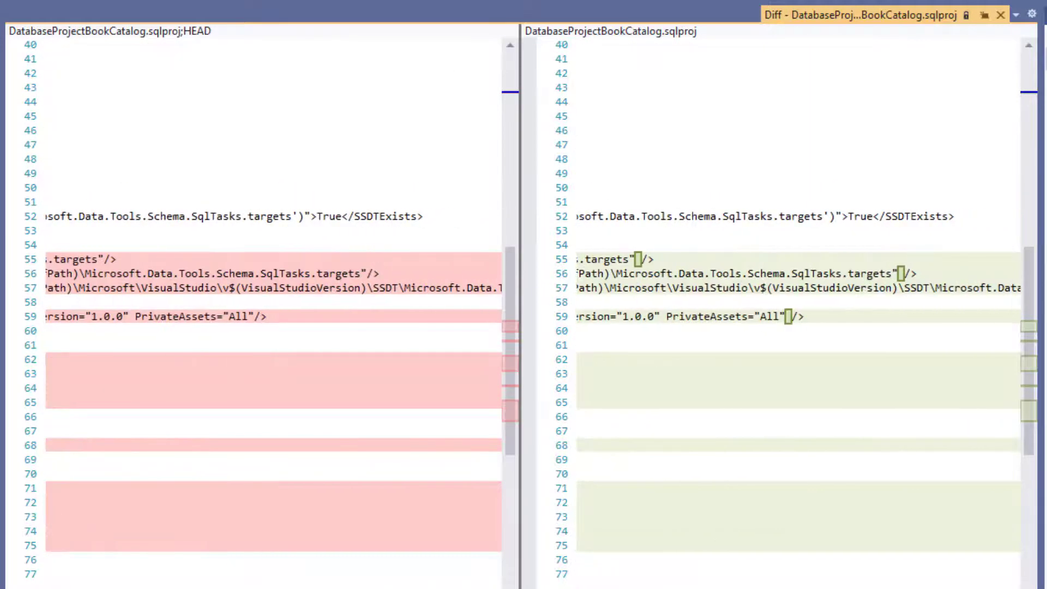
{"action": "scroll", "coordinate": [273, 202], "scroll_direction": "left", "scroll_amount": 10}
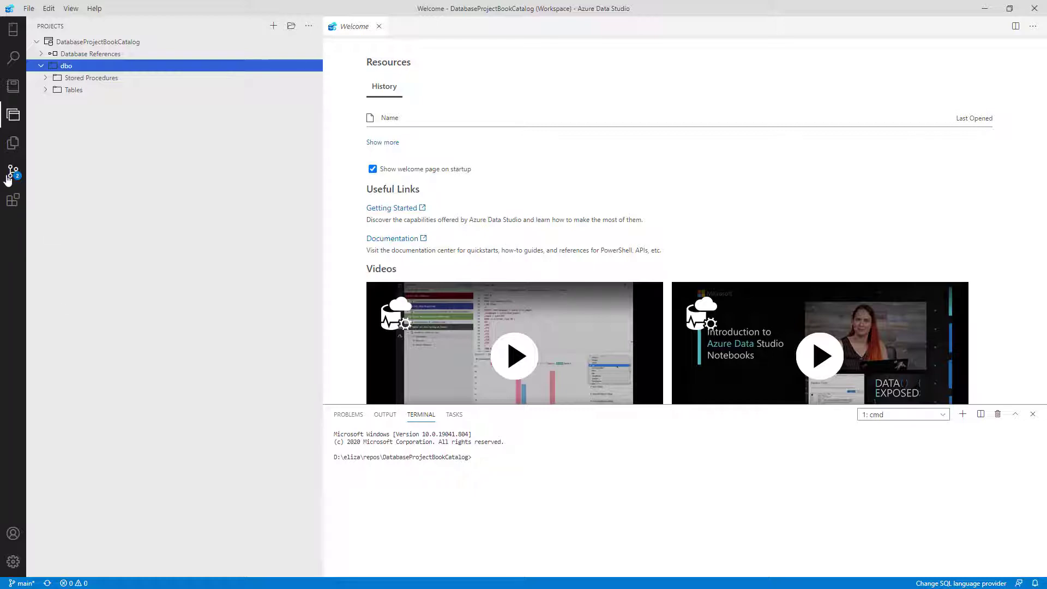
Step: In Source Control, review the modified .sqlproj diff, then the untracked .sqlproj.user file
{"action": "left_click", "coordinate": [14, 172]}
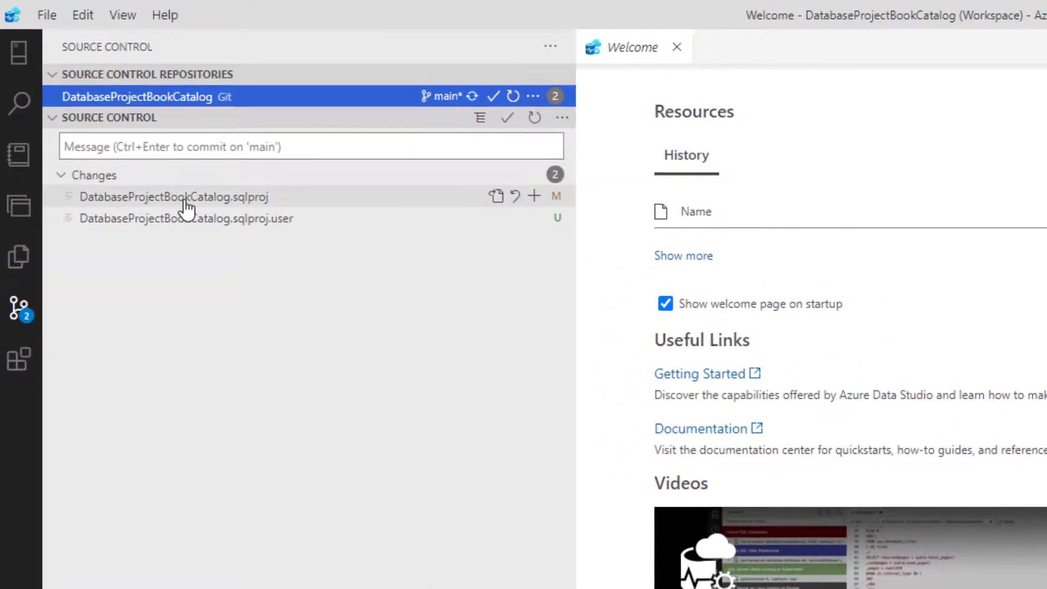
{"action": "left_click", "coordinate": [183, 197]}
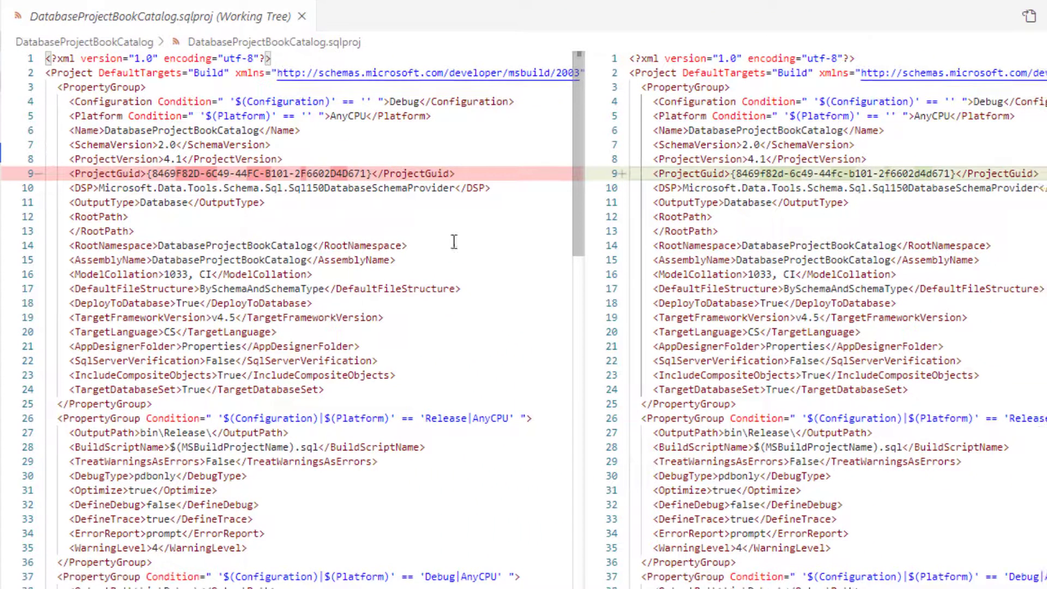
{"action": "scroll", "coordinate": [472, 271], "scroll_direction": "down", "scroll_amount": 5}
{"action": "scroll", "coordinate": [472, 270], "scroll_direction": "down", "scroll_amount": 9}
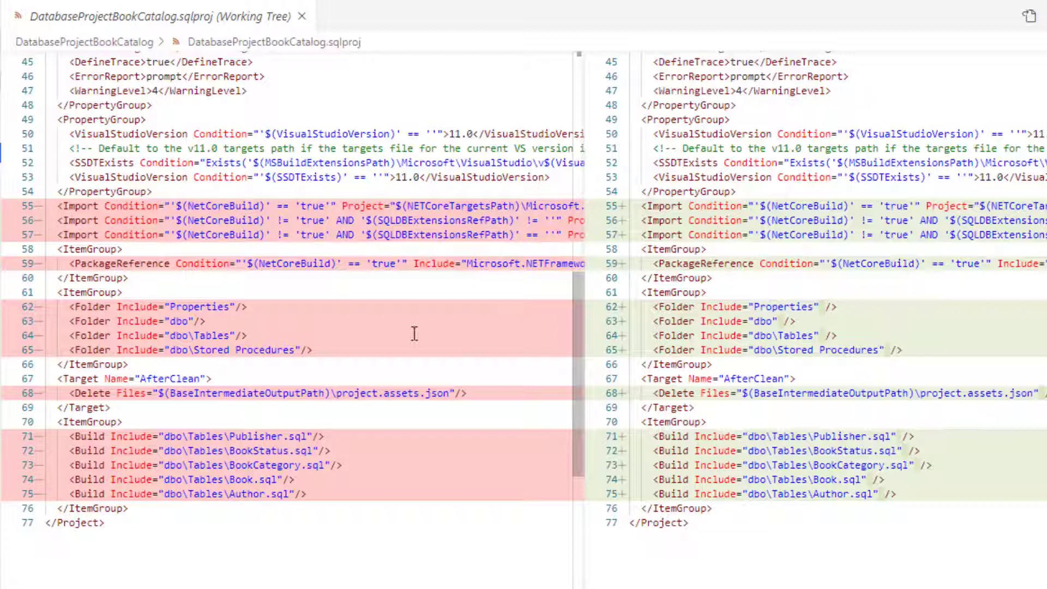
{"action": "left_click", "coordinate": [1, 229]}
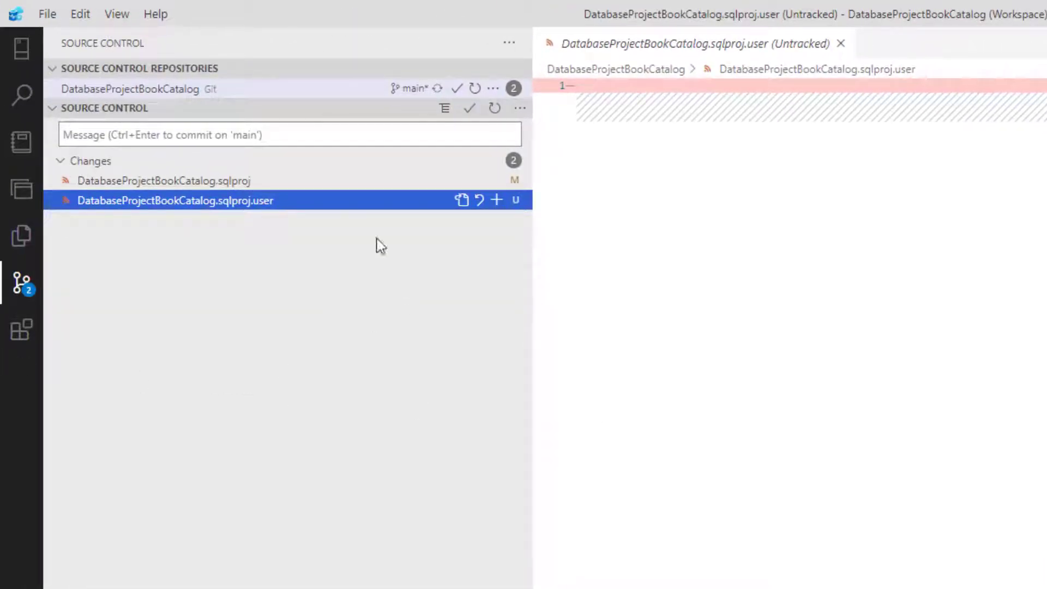
Step: Stage and commit all changes with the message 'Add SSDT functionality'
{"action": "left_click", "coordinate": [111, 134]}
{"action": "type", "text": "Add SSDT functionality"}
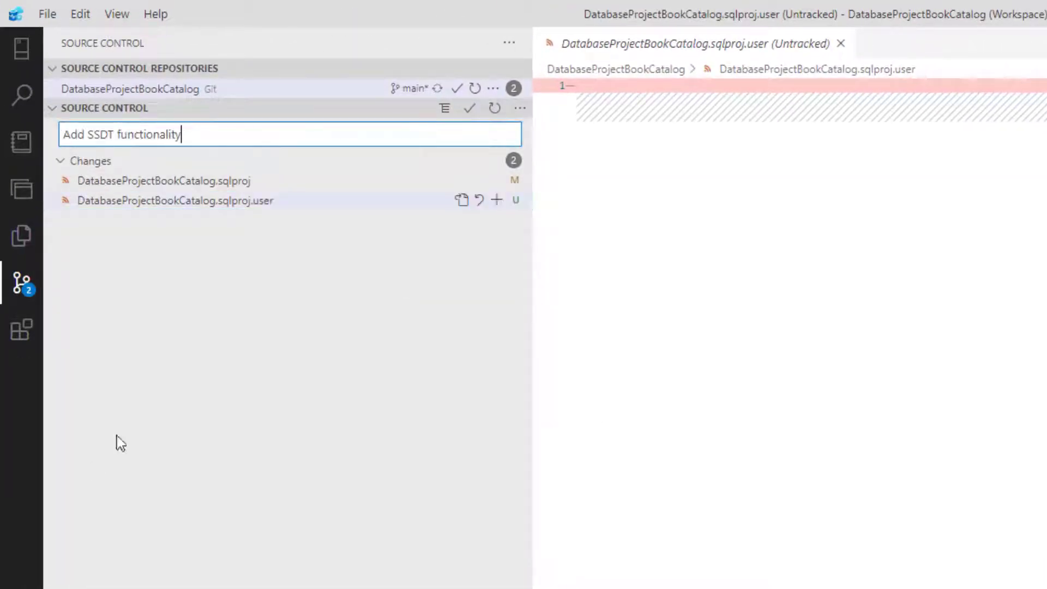
{"action": "left_click", "coordinate": [472, 110]}
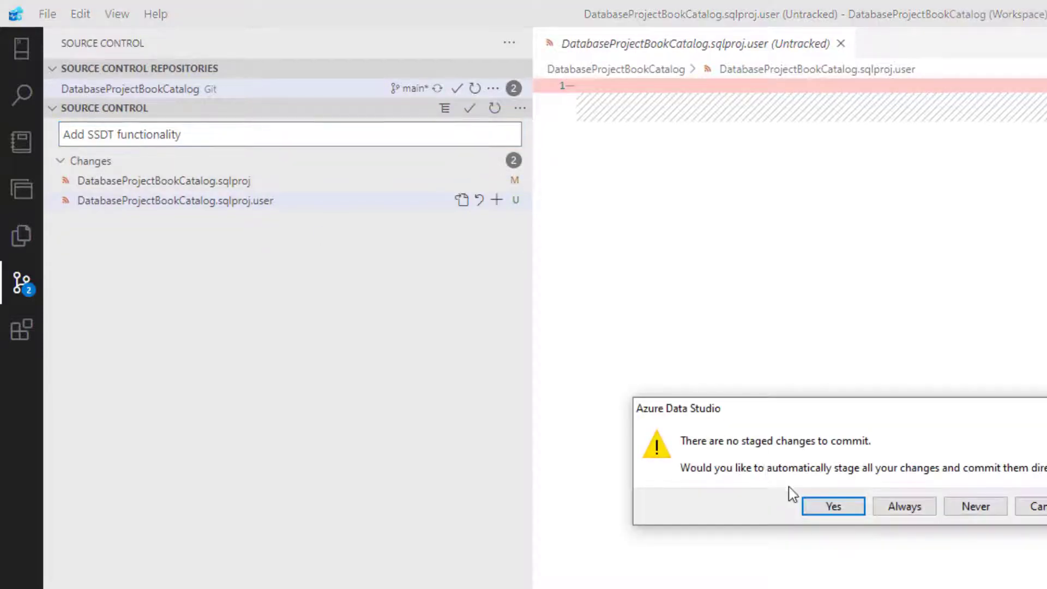
{"action": "left_click", "coordinate": [831, 506]}
Step: Sync the commit with origin/main and return to Visual Studio
{"action": "left_click", "coordinate": [416, 90]}
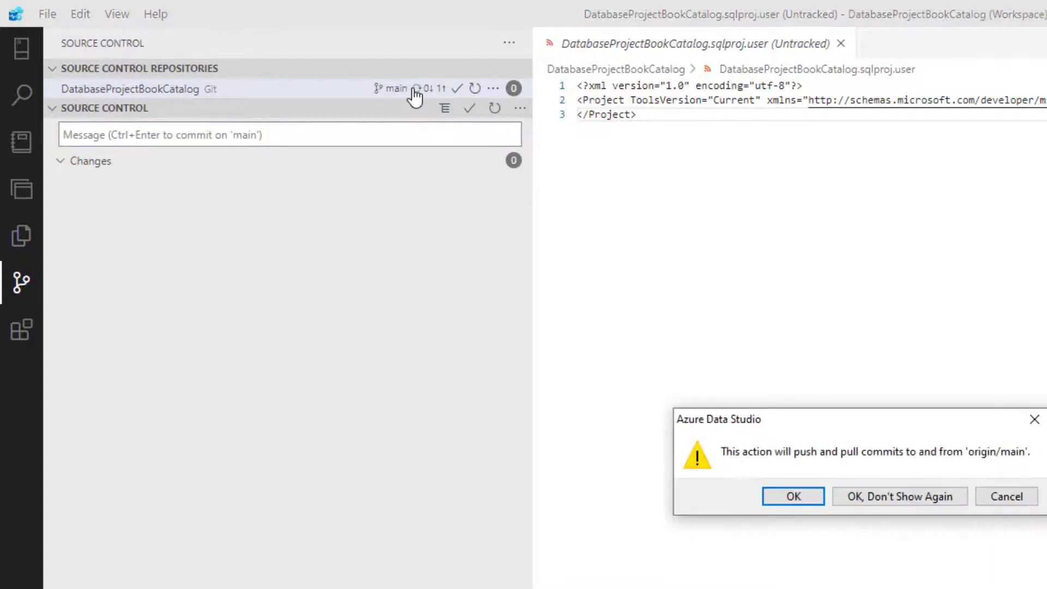
{"action": "left_click", "coordinate": [793, 498]}
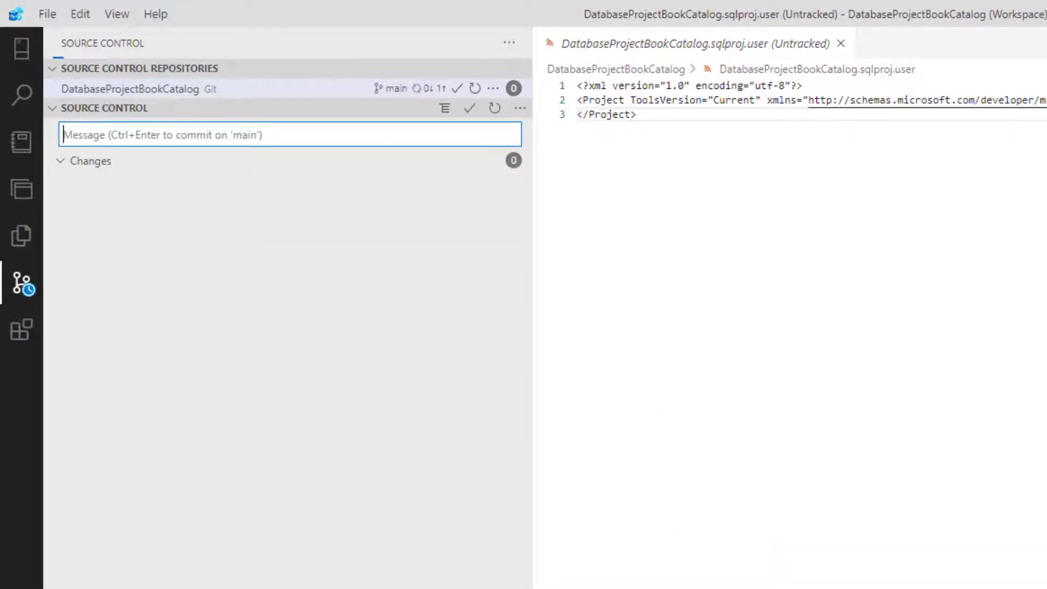
{"action": "key", "text": "alt+Tab"}
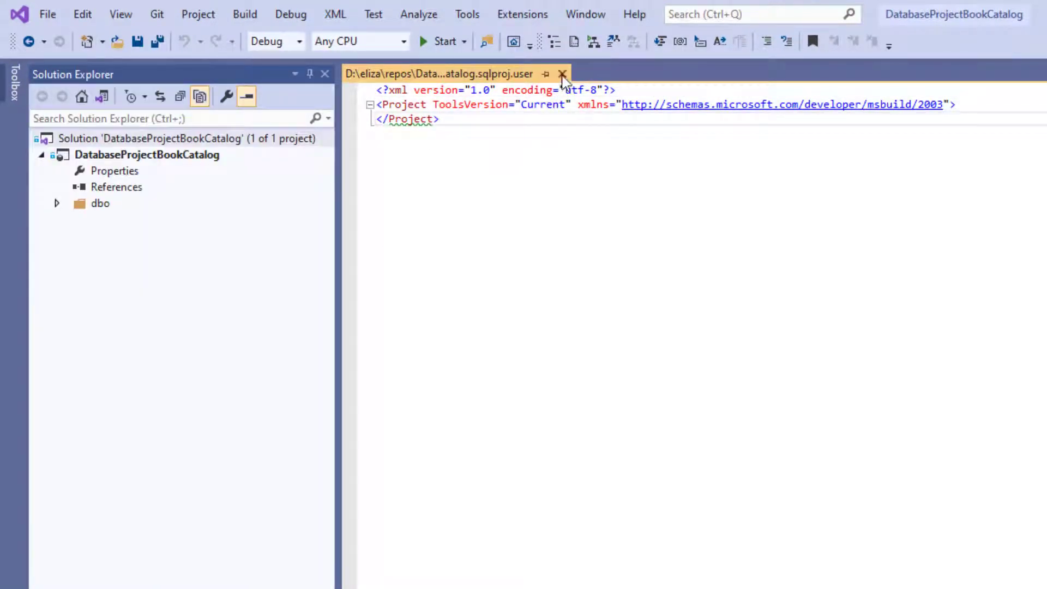
Step: Close the .sqlproj.user file and build the solution
{"action": "left_click", "coordinate": [563, 74]}
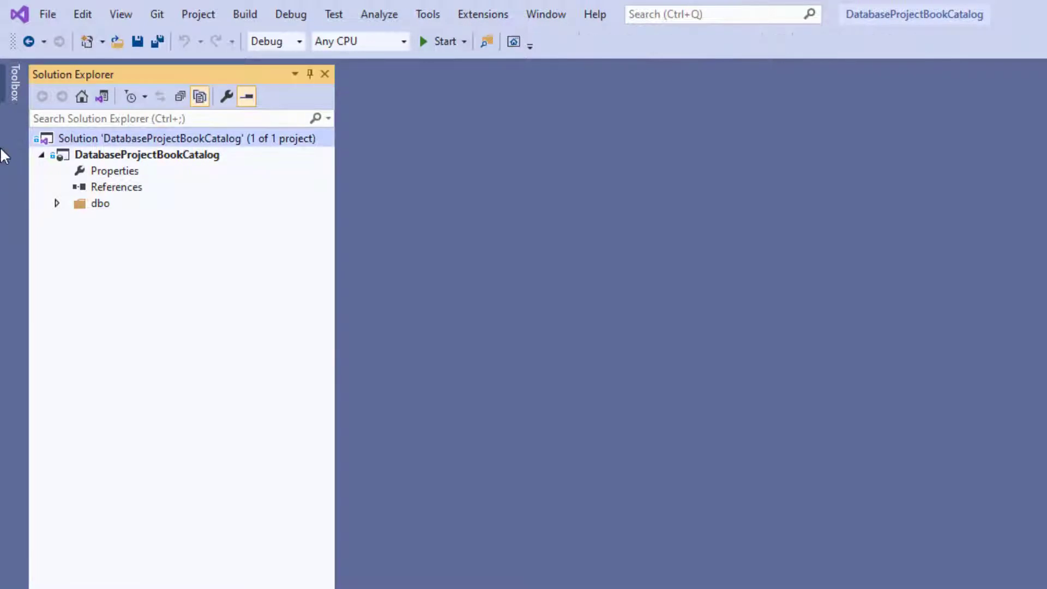
{"action": "right_click", "coordinate": [94, 138]}
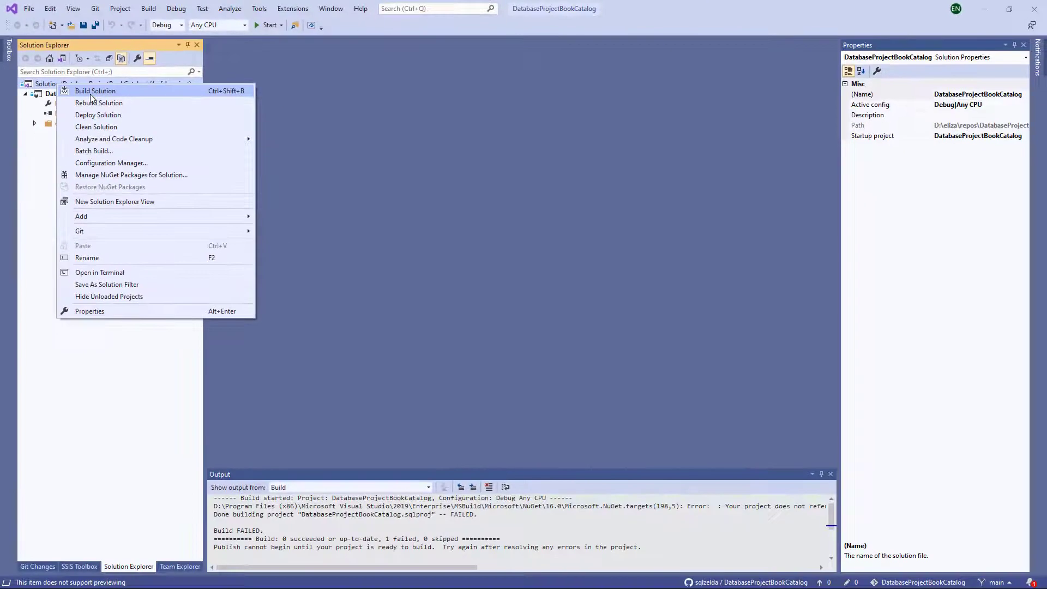
{"action": "left_click", "coordinate": [119, 122]}
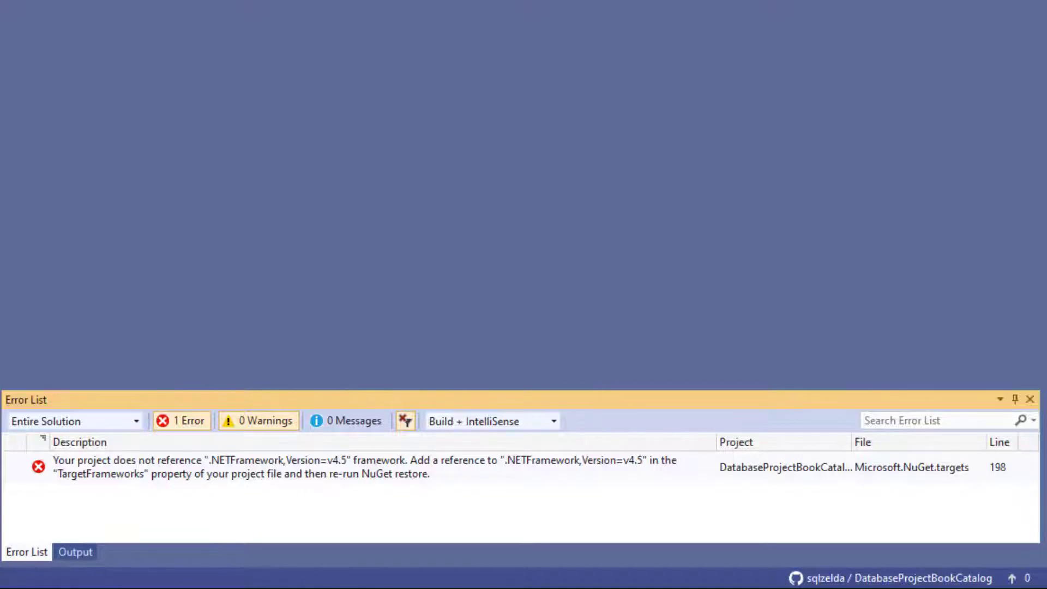
Step: Clean the solution and bring up the project's Publish Database dialog
{"action": "right_click", "coordinate": [89, 50]}
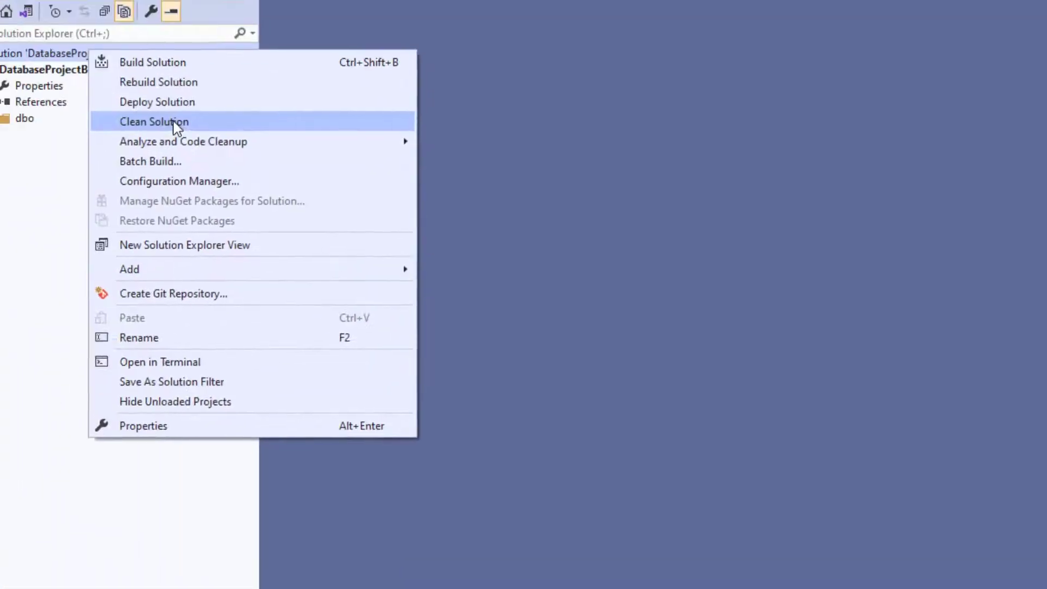
{"action": "left_click", "coordinate": [174, 123]}
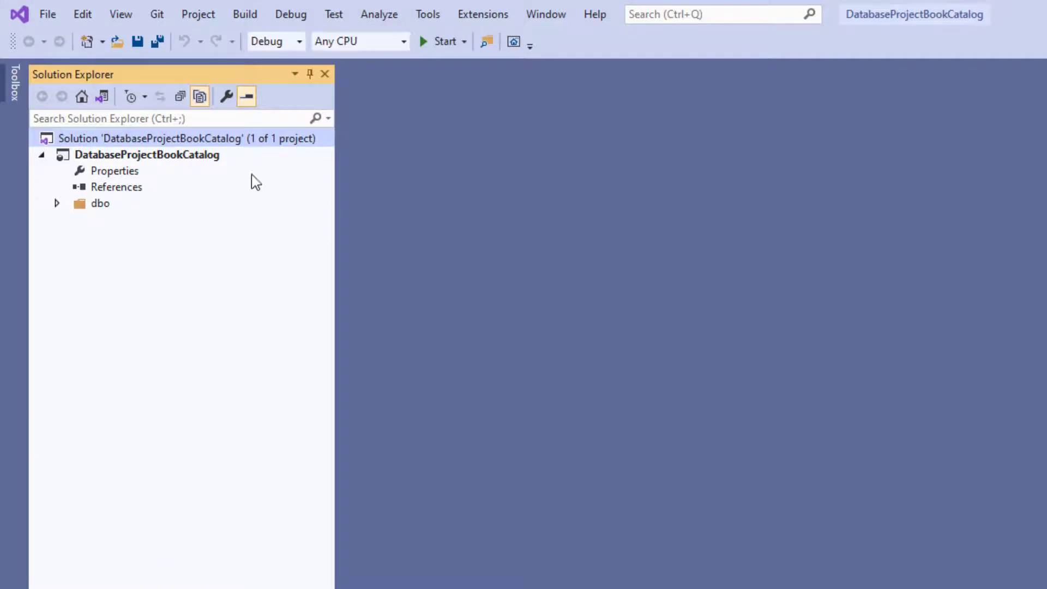
{"action": "right_click", "coordinate": [187, 138]}
{"action": "key", "text": "Escape"}
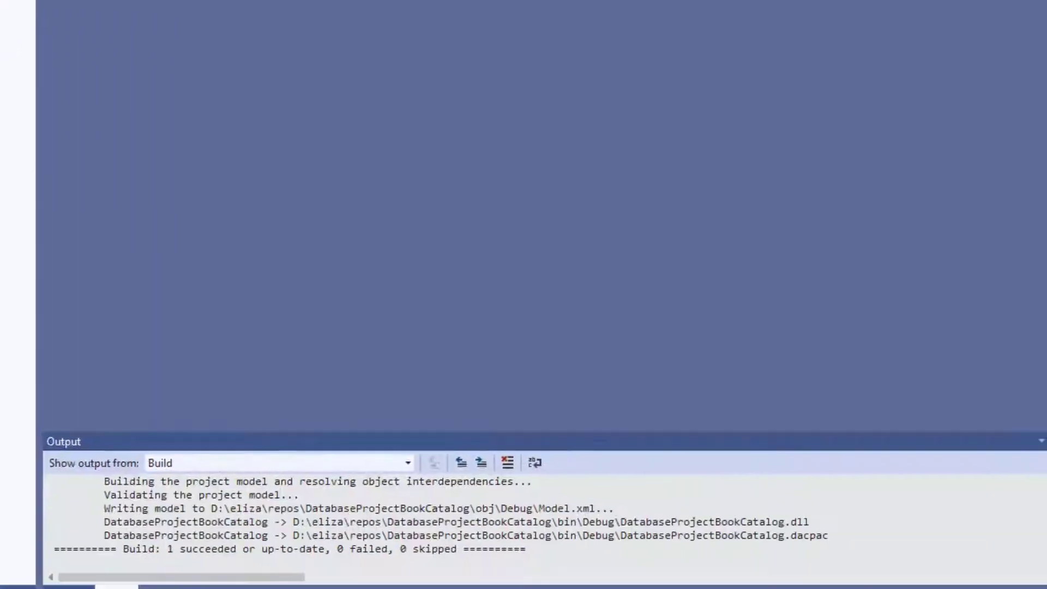
{"action": "right_click", "coordinate": [126, 155]}
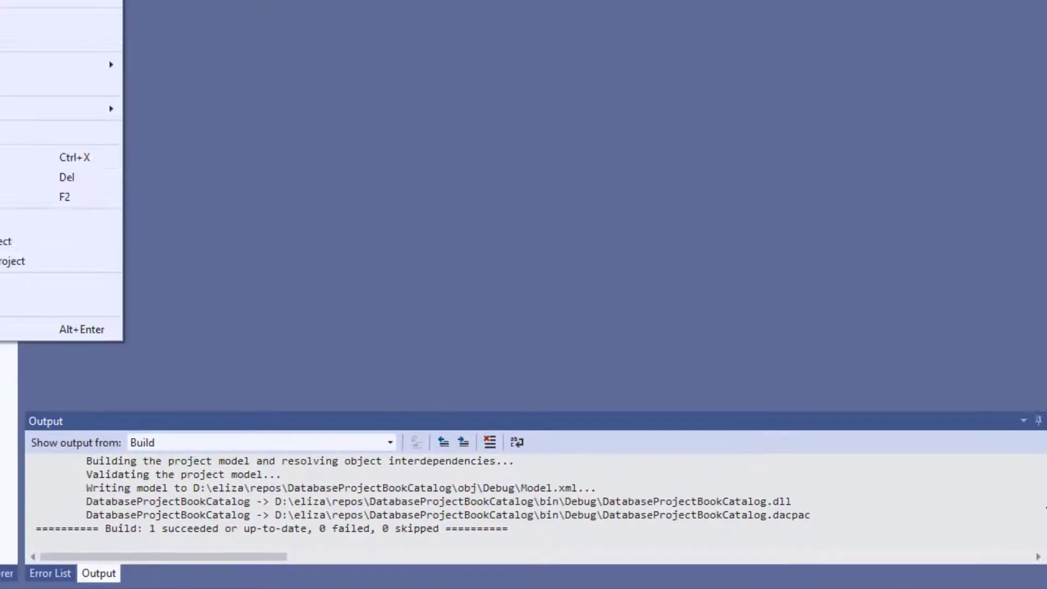
{"action": "left_click", "coordinate": [116, 254]}
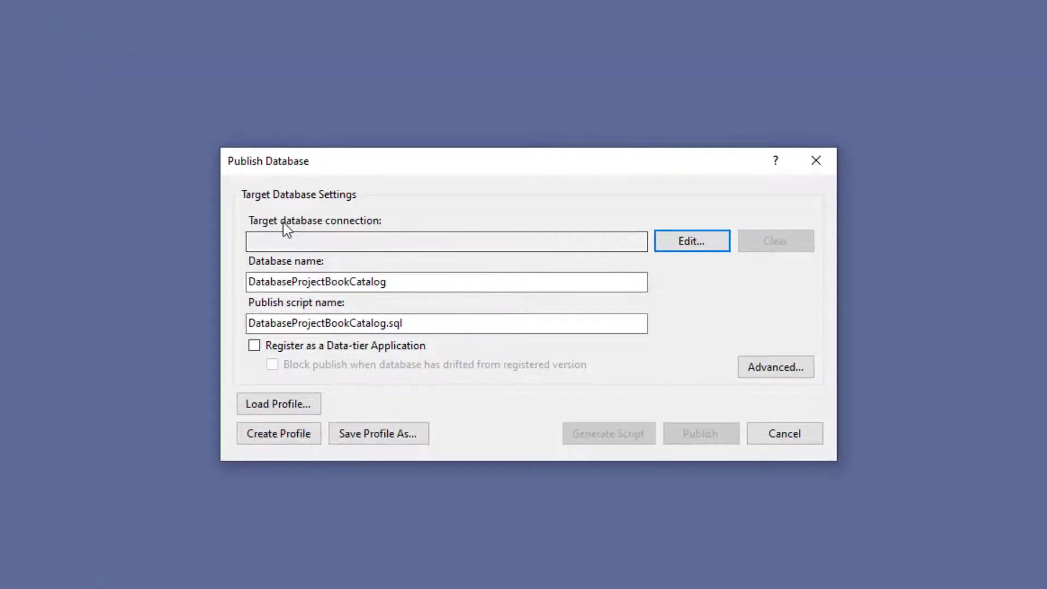
Step: Target server localhost with database BookCatalog and confirm the connection test succeeds
{"action": "left_click", "coordinate": [679, 244]}
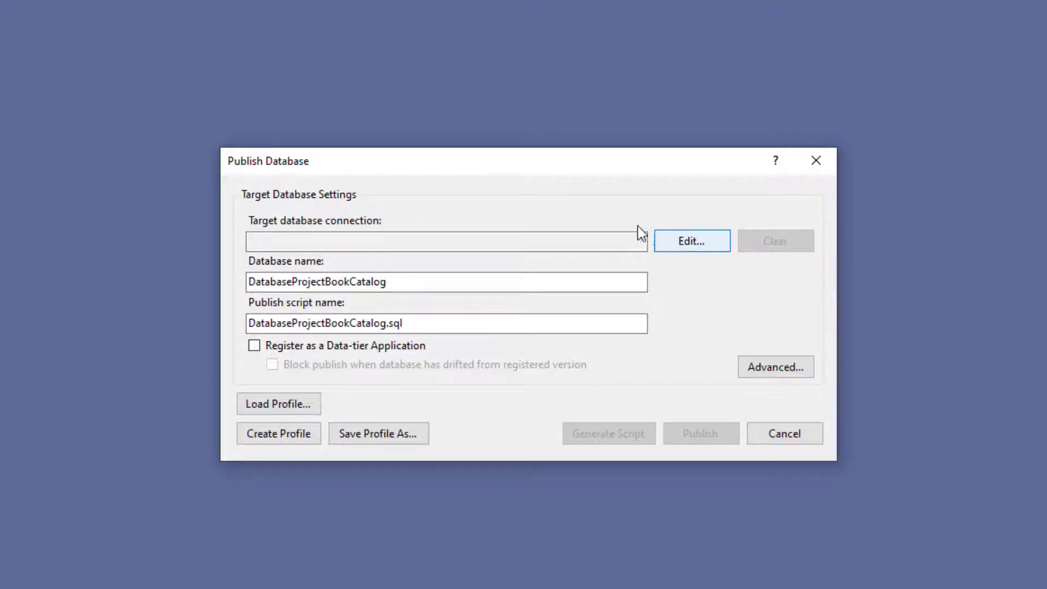
{"action": "type", "text": "localhos"}
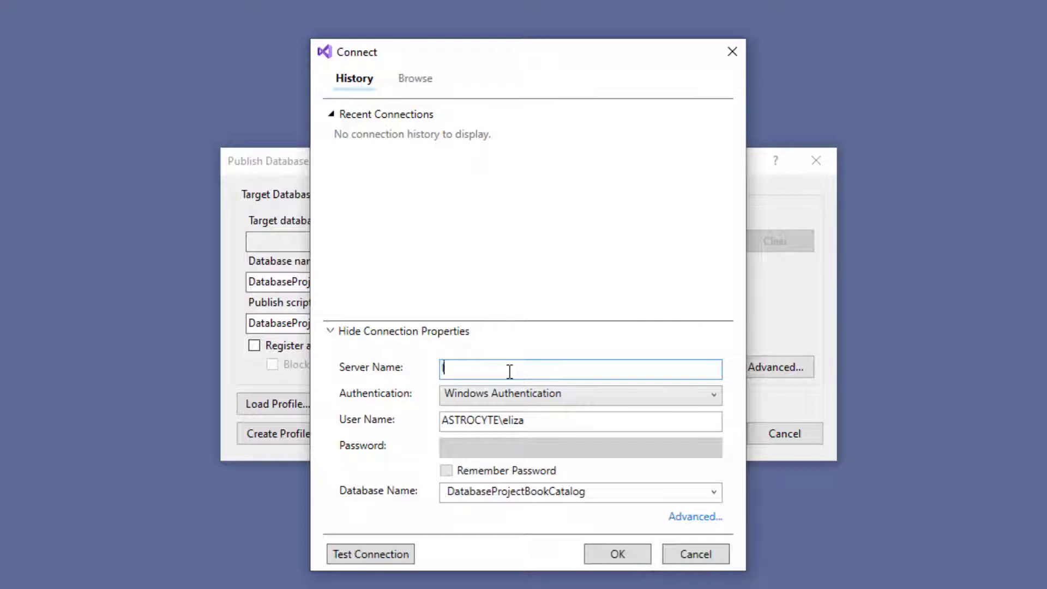
{"action": "type", "text": "t"}
{"action": "left_click", "coordinate": [526, 493]}
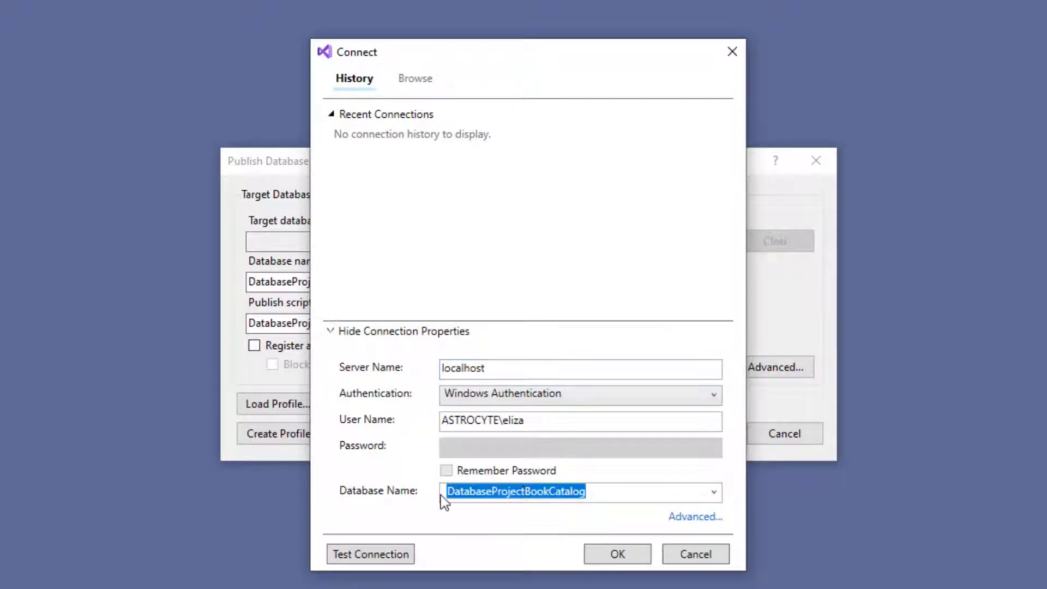
{"action": "left_click", "coordinate": [525, 492]}
{"action": "left_click_drag", "start_coordinate": [525, 491], "coordinate": [437, 491]}
{"action": "key", "text": "BackSpace"}
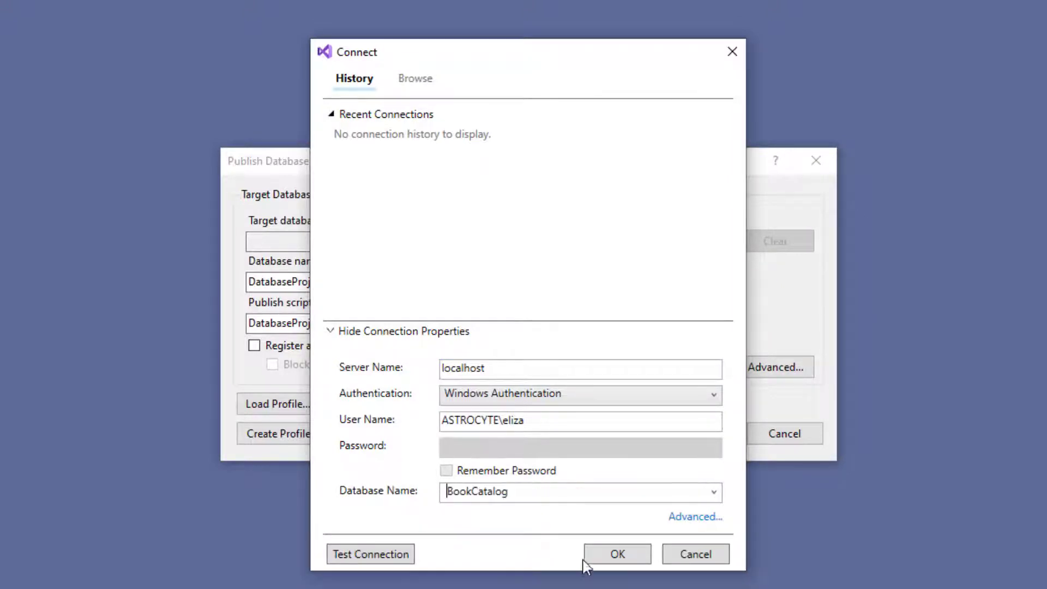
{"action": "left_click", "coordinate": [379, 556]}
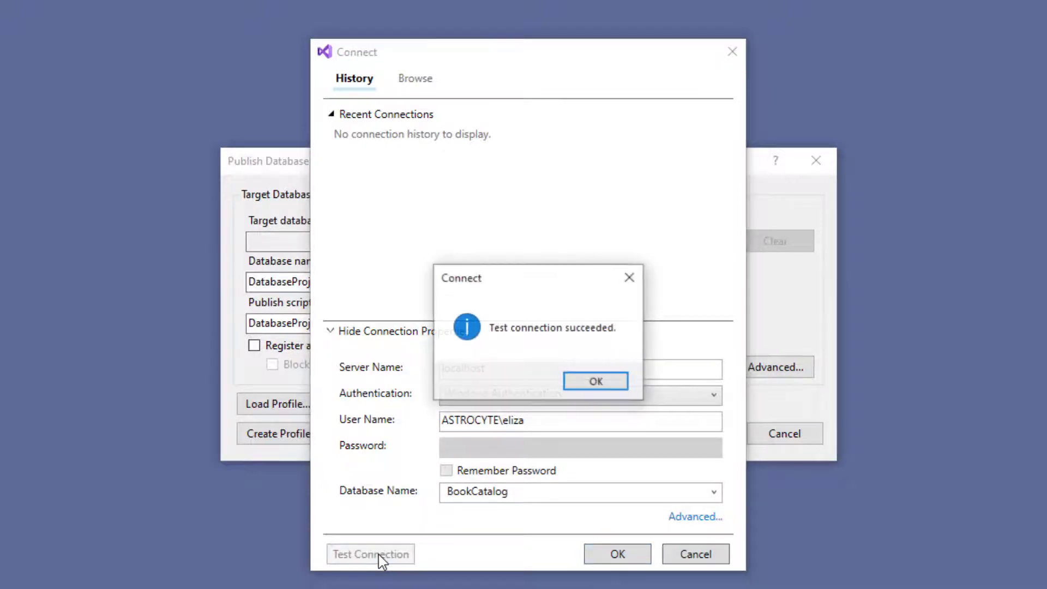
{"action": "left_click", "coordinate": [597, 384]}
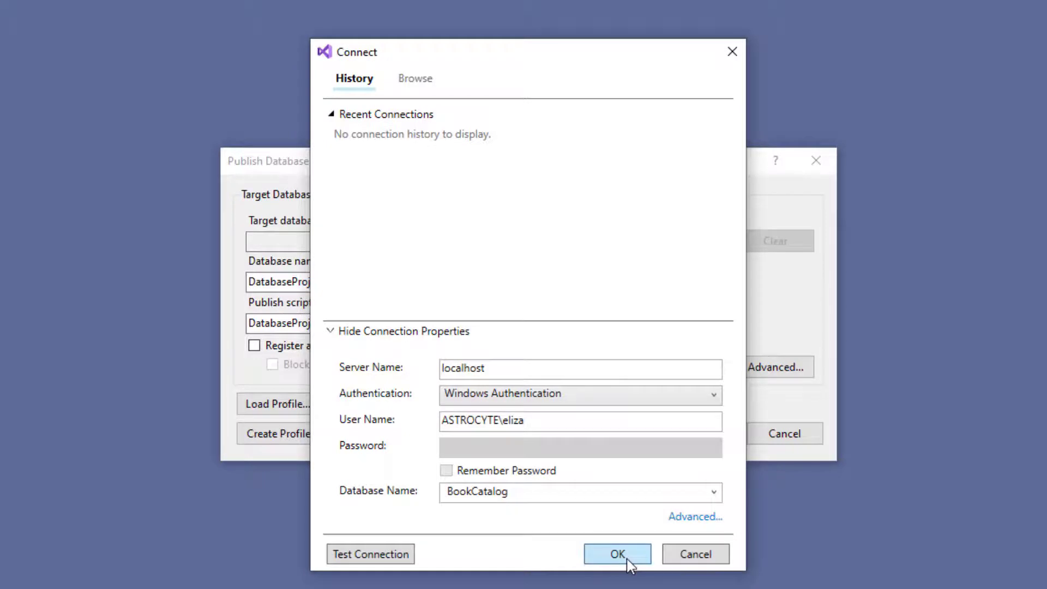
{"action": "left_click", "coordinate": [626, 559]}
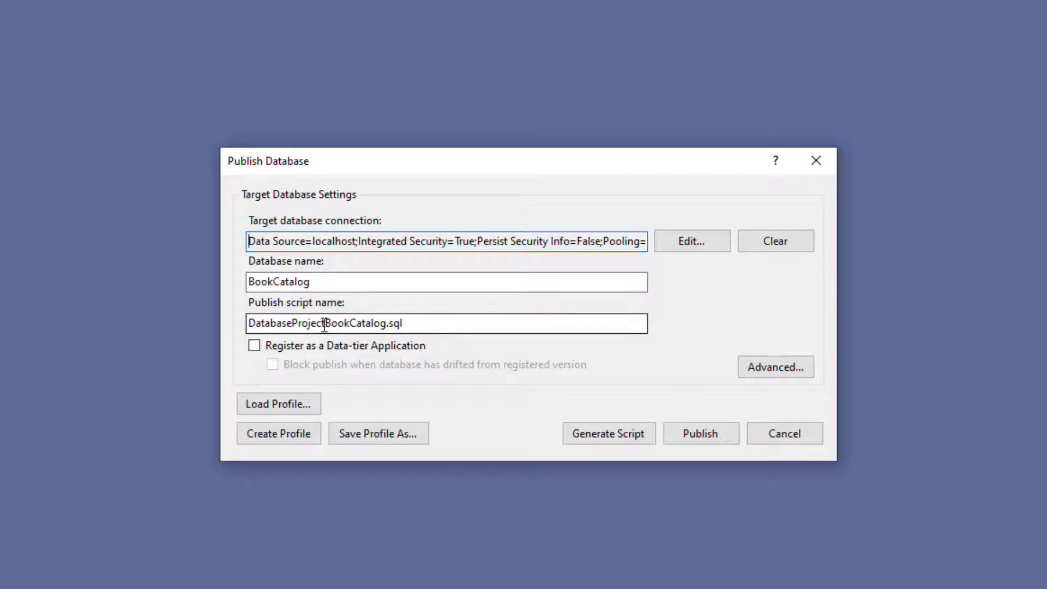
Step: Rename the publish script to BookCatalog.sql, review Advanced settings, and create the publish profile
{"action": "left_click_drag", "start_coordinate": [324, 326], "coordinate": [227, 325]}
{"action": "key", "text": "BackSpace"}
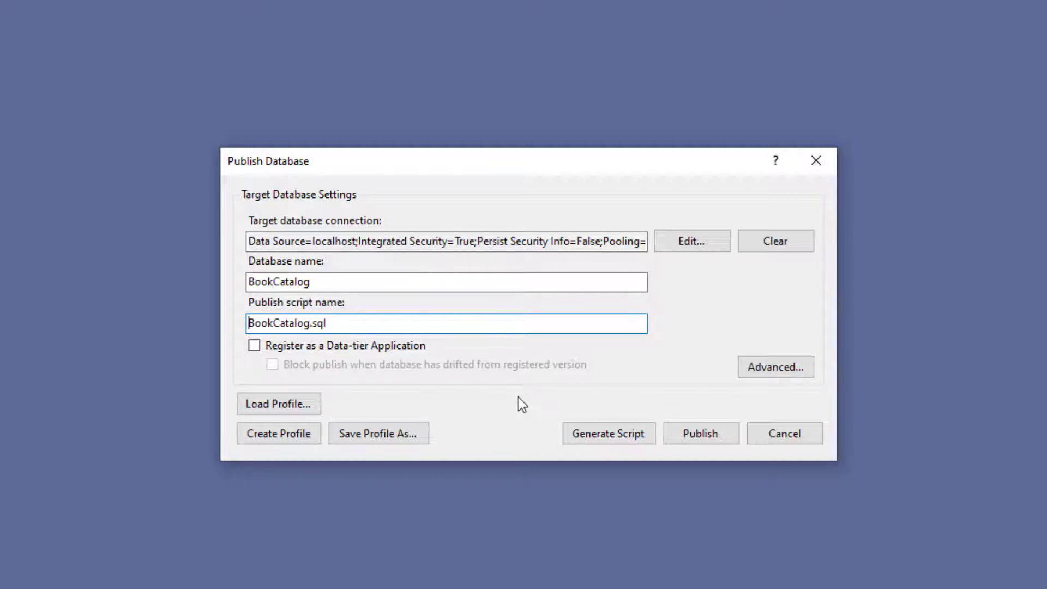
{"action": "left_click", "coordinate": [770, 376]}
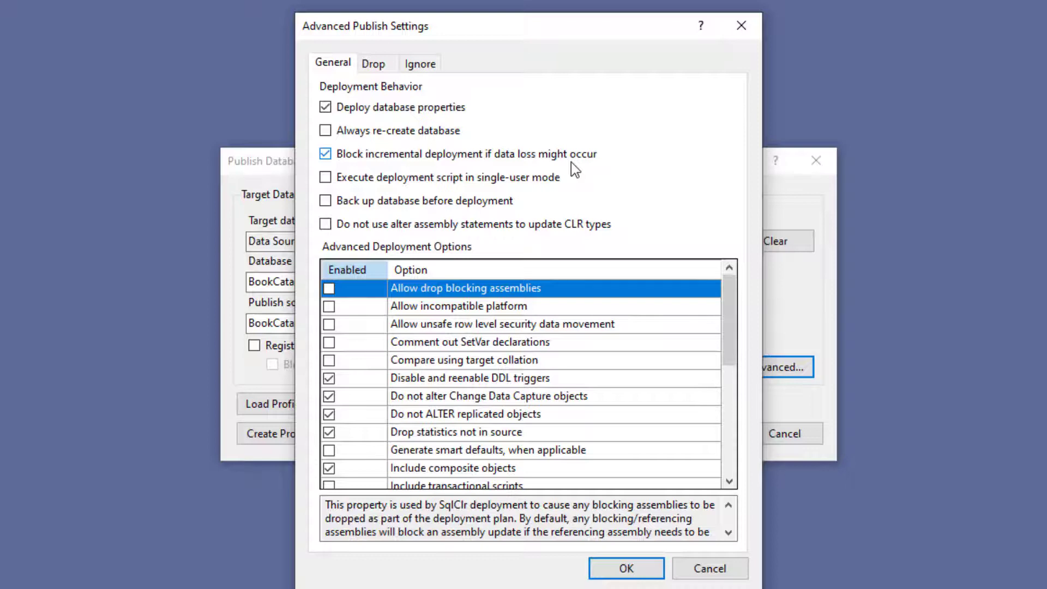
{"action": "left_click", "coordinate": [626, 568]}
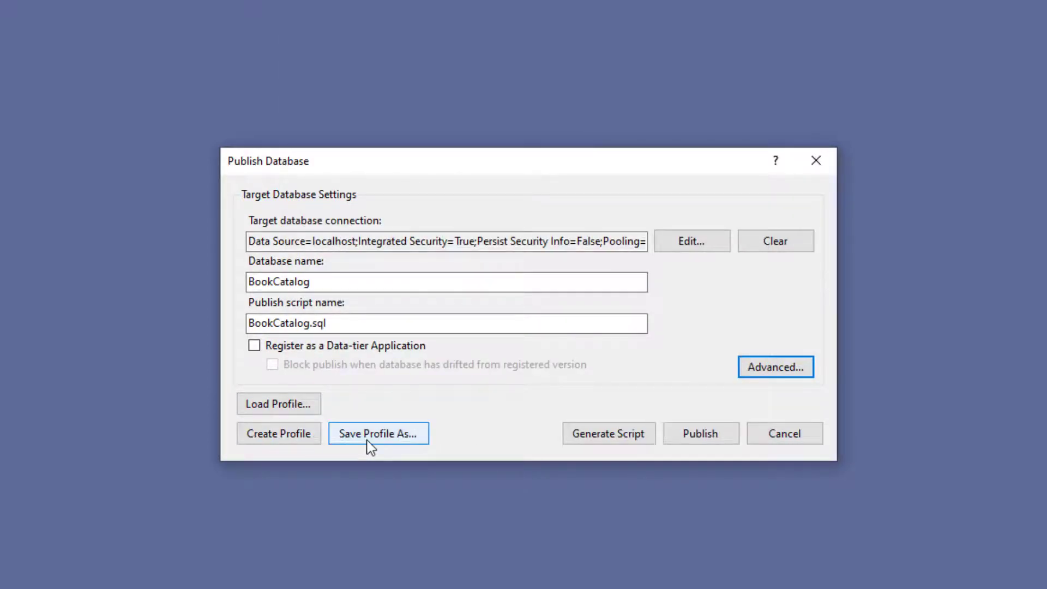
{"action": "left_click", "coordinate": [306, 437]}
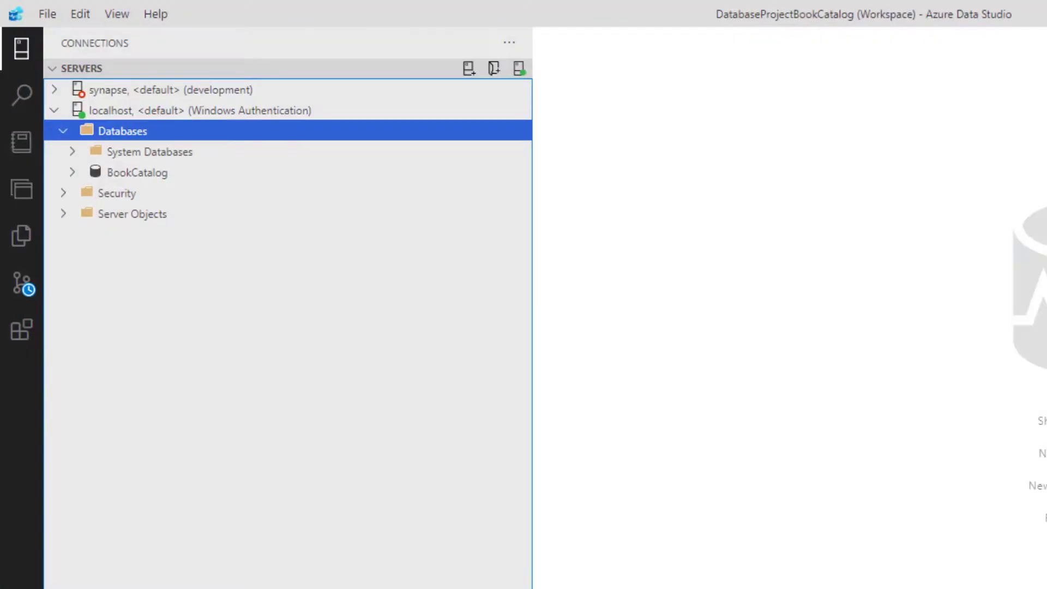
Step: Stage and commit all changes as 'Create publish profile', then sync with origin/main
{"action": "left_click", "coordinate": [22, 288]}
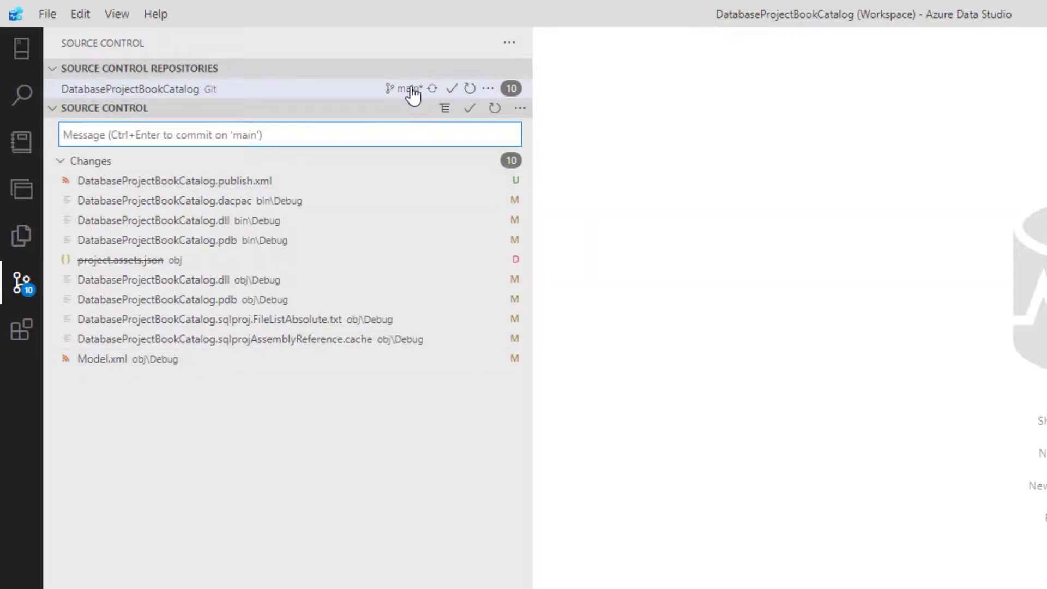
{"action": "type", "text": "Create publish profile"}
{"action": "left_click", "coordinate": [469, 108]}
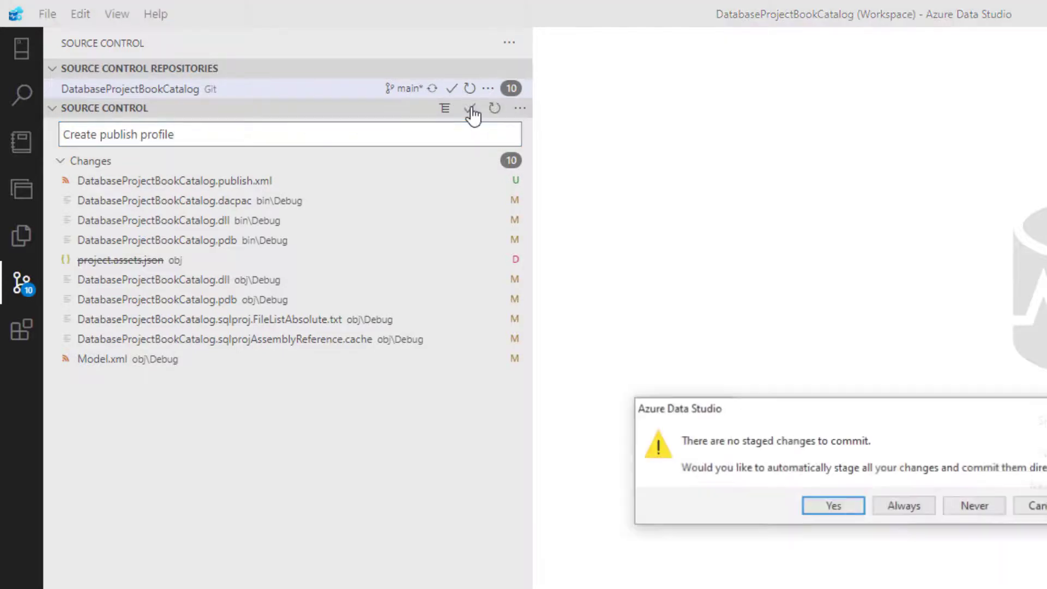
{"action": "left_click", "coordinate": [833, 507]}
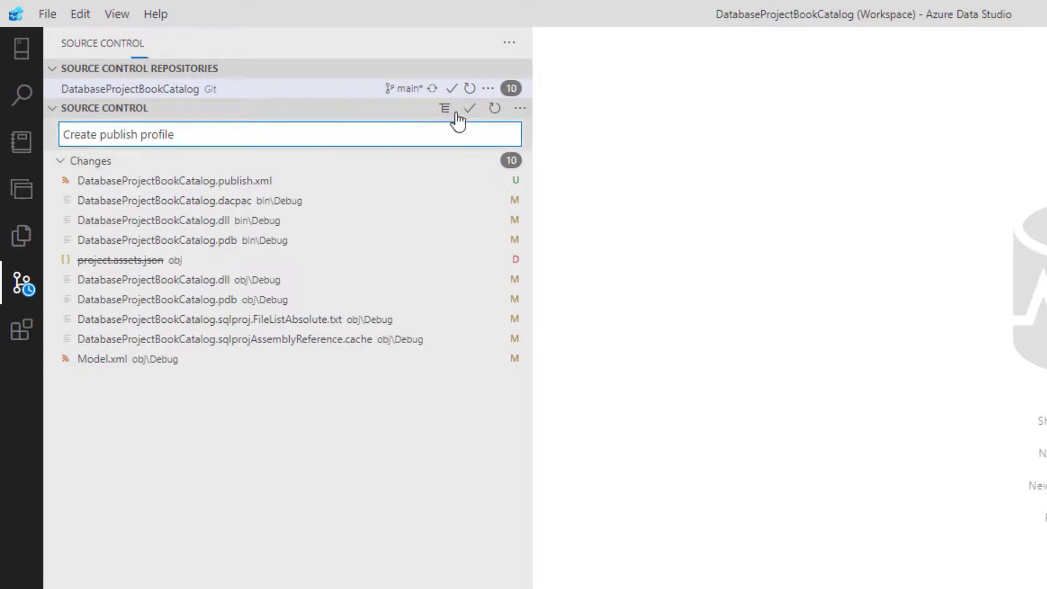
{"action": "left_click", "coordinate": [417, 89]}
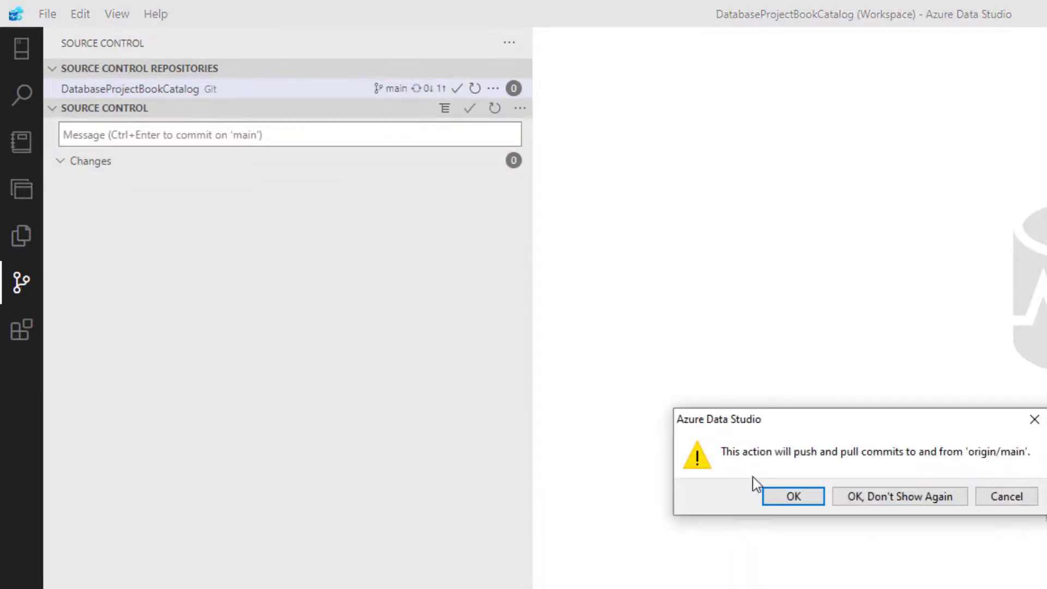
{"action": "left_click", "coordinate": [785, 496]}
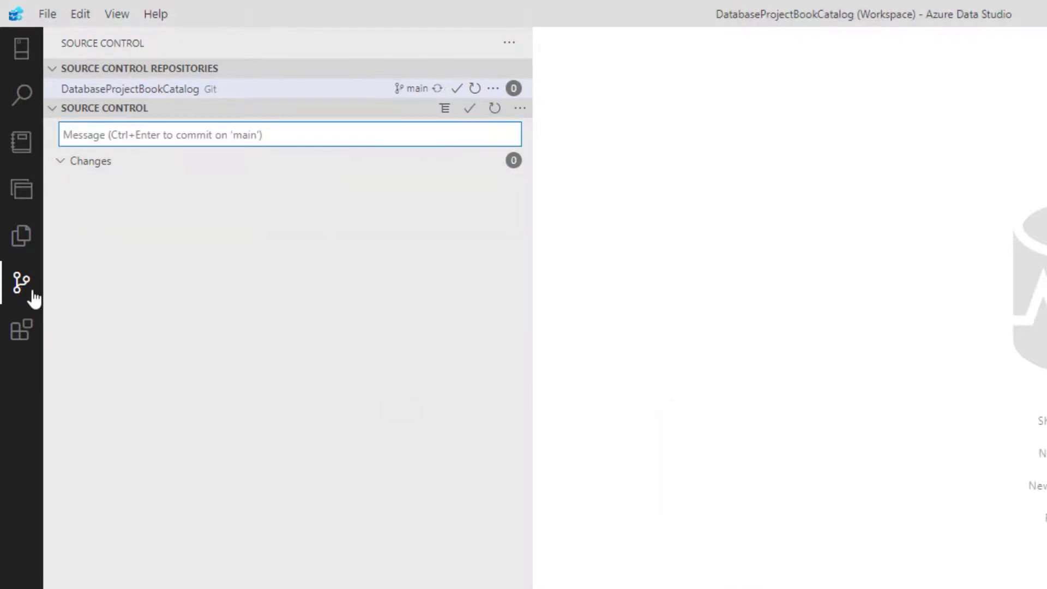
Step: Load the DatabaseProjectBookCatalog.publish.xml profile into the project's publish settings
{"action": "left_click", "coordinate": [21, 236]}
{"action": "left_click", "coordinate": [21, 189]}
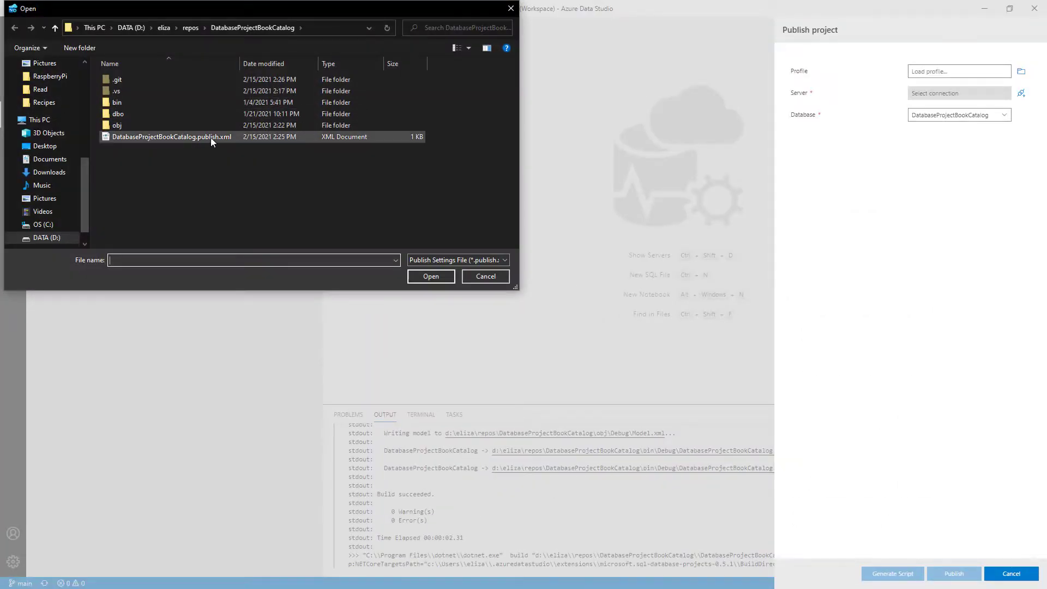
{"action": "left_click", "coordinate": [211, 138]}
{"action": "left_click", "coordinate": [303, 334]}
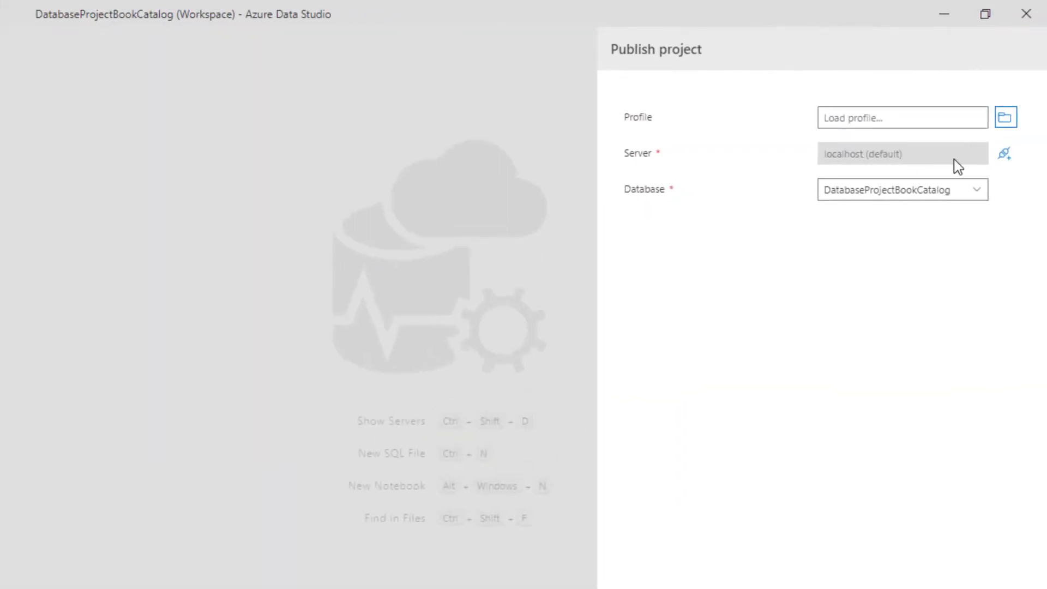